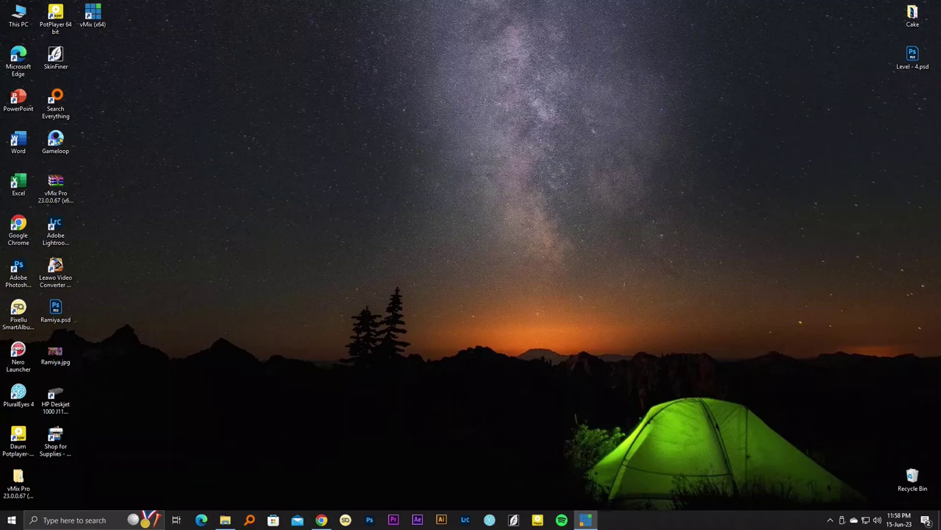
Launch Adobe Creative Cloud Desktop from the Windows Start menu
key("super")
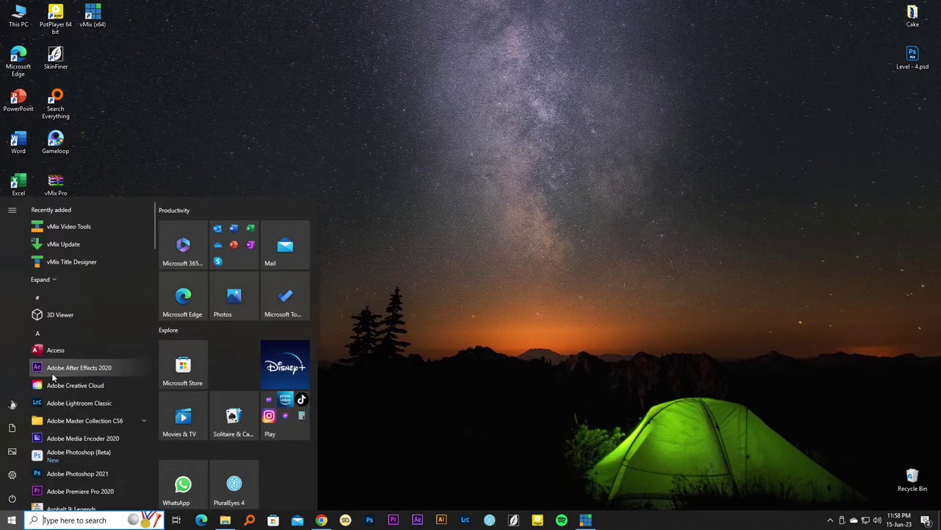
left_click(60, 388)
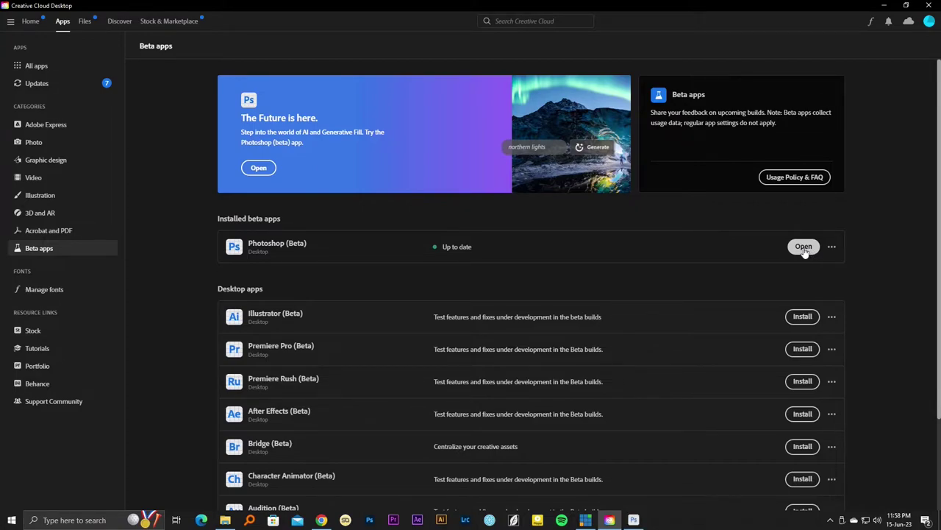
Launch Photoshop (Beta) and create a new 536×800 px document from the Clipboard preset
left_click(634, 520)
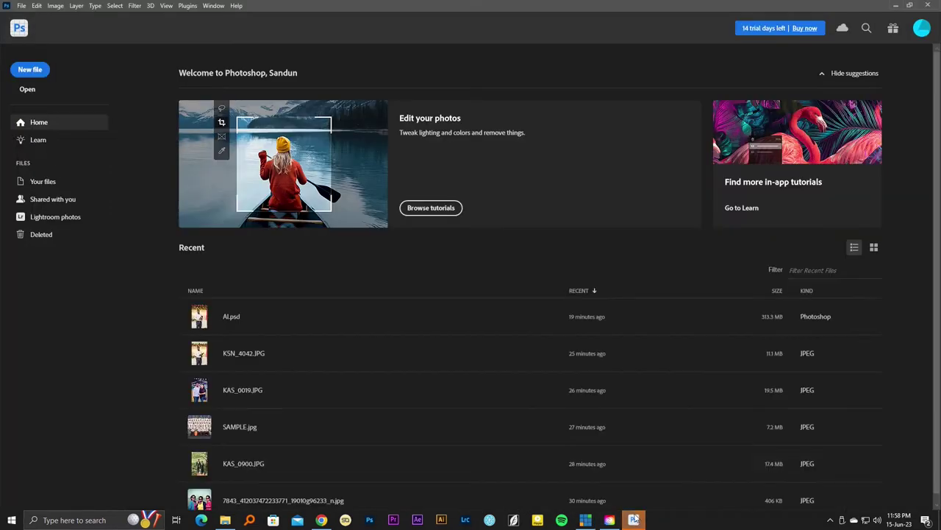
left_click(31, 72)
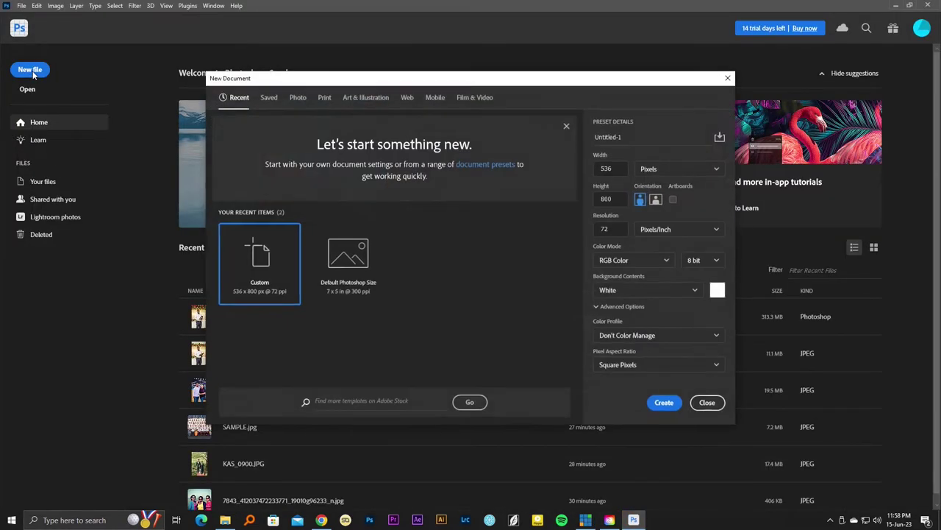
left_click(659, 403)
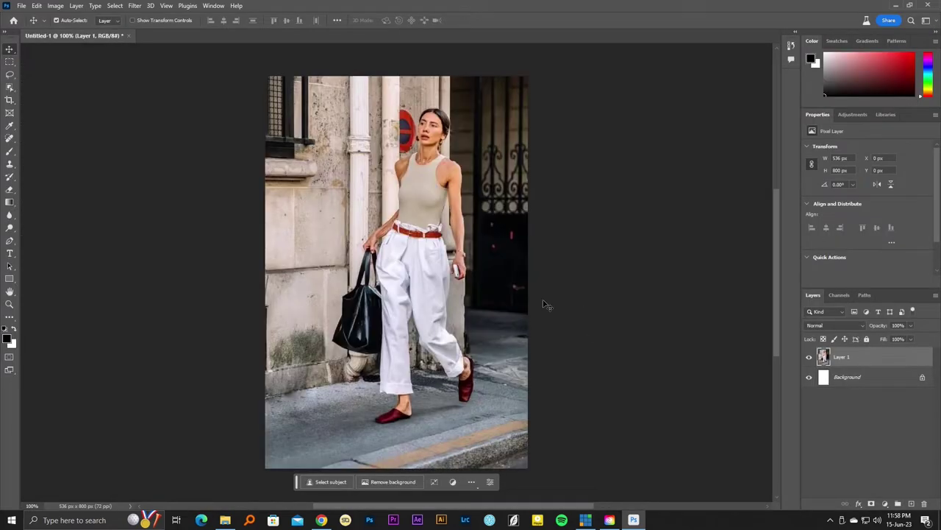
Set the canvas width to 1000 pixels with a centre anchor via Image > Canvas Size
left_click(55, 6)
left_click(74, 89)
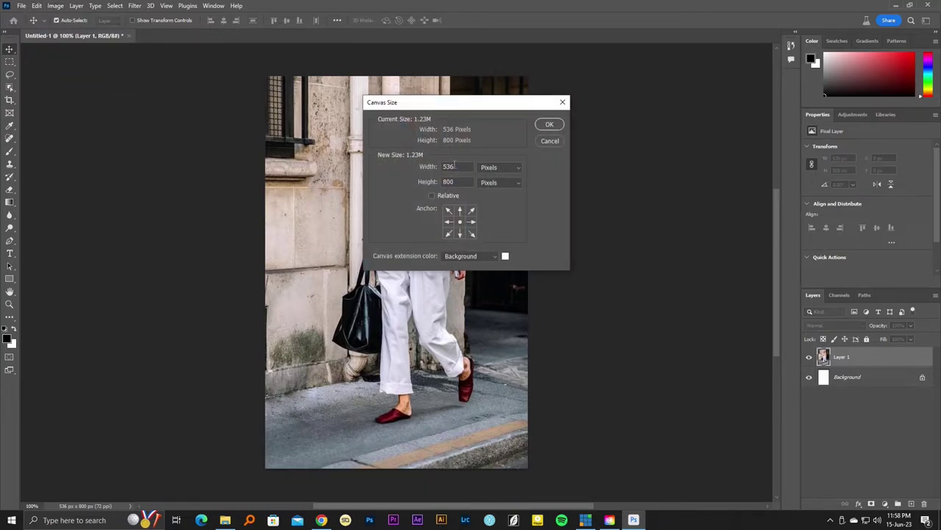
type("10")
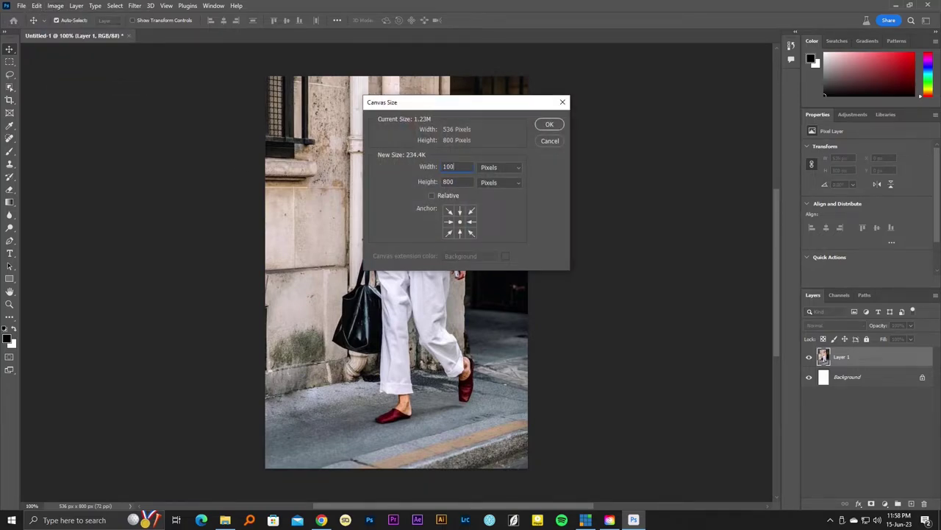
type("0")
key("Return")
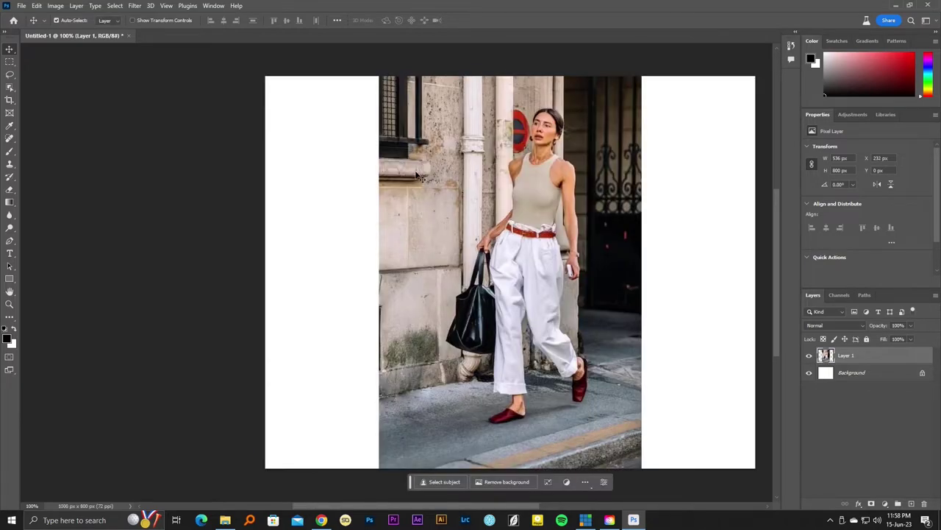
Marquee the empty left strip and run Generative Fill without a prompt
key("m")
mouse_move(264, 71)
left_mouse_down()
mouse_move(389, 466)
mouse_move(435, 468)
left_mouse_up()
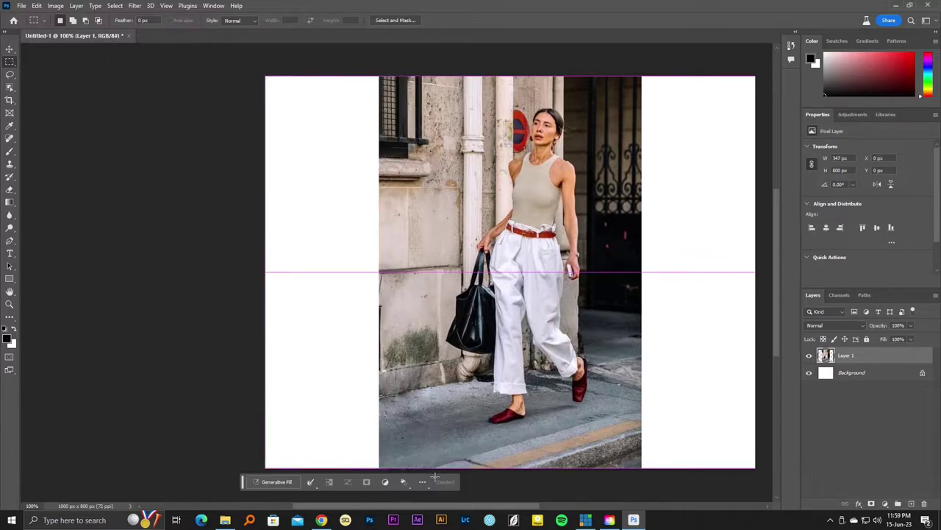
left_click(335, 482)
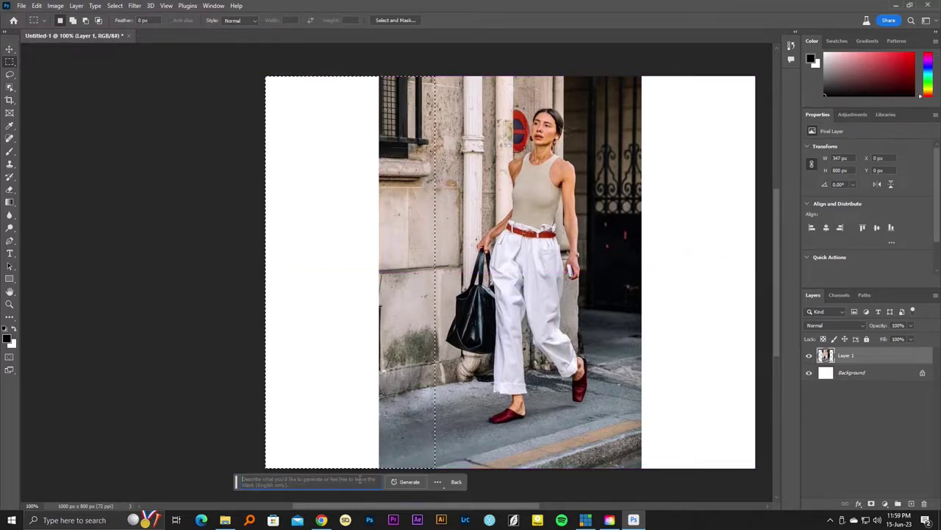
left_click(402, 479)
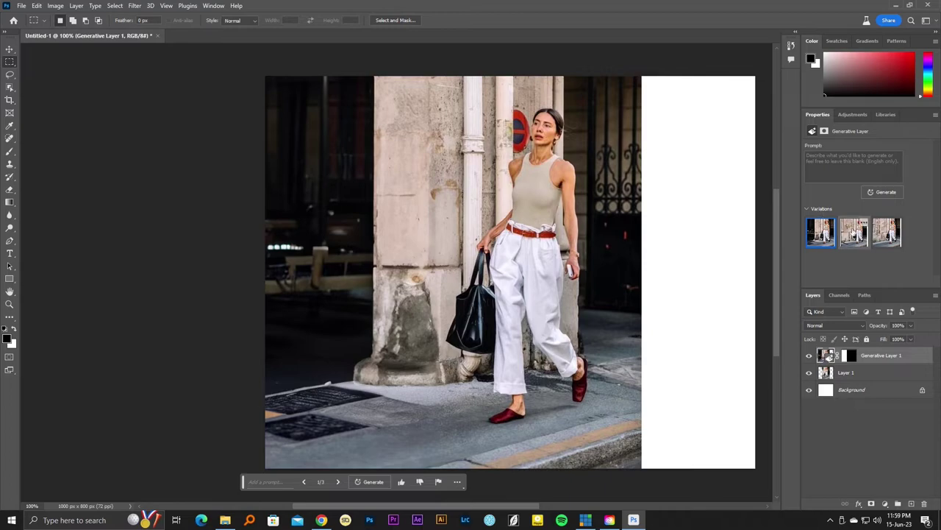
Compare the three left-side variations and keep the third, a weathered wall with window
left_click(858, 236)
left_click(880, 238)
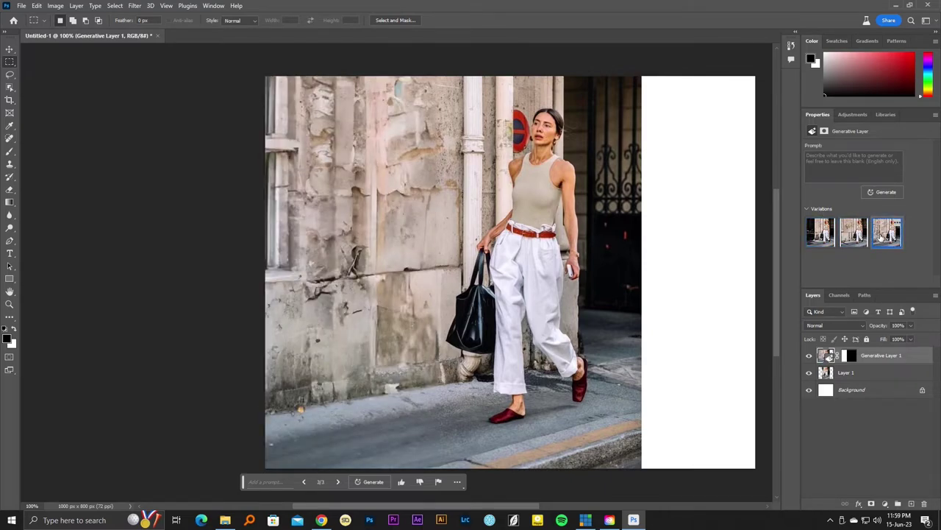
left_click(854, 233)
left_click(821, 232)
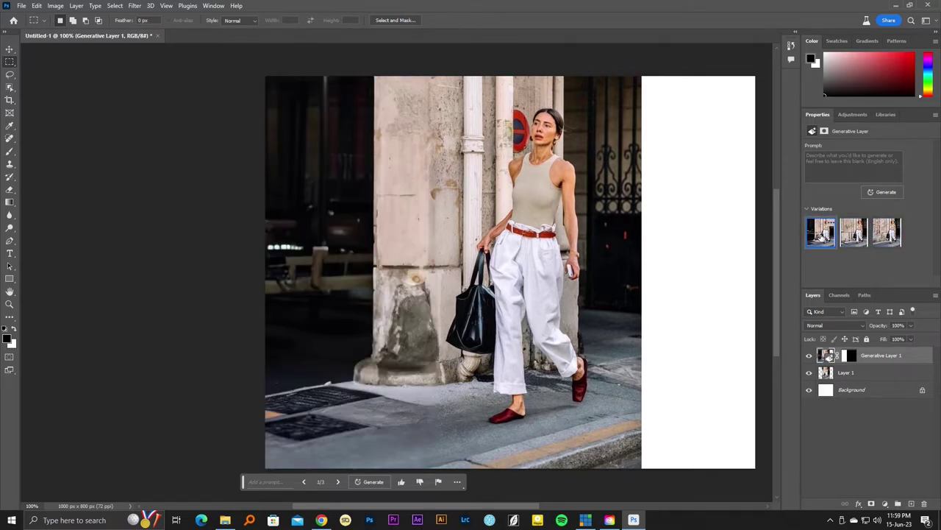
left_click(851, 237)
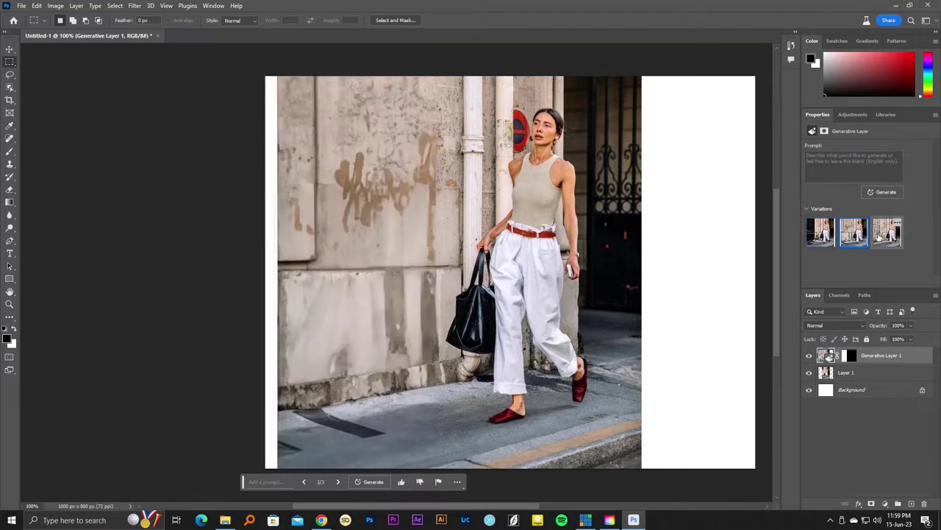
left_click(880, 237)
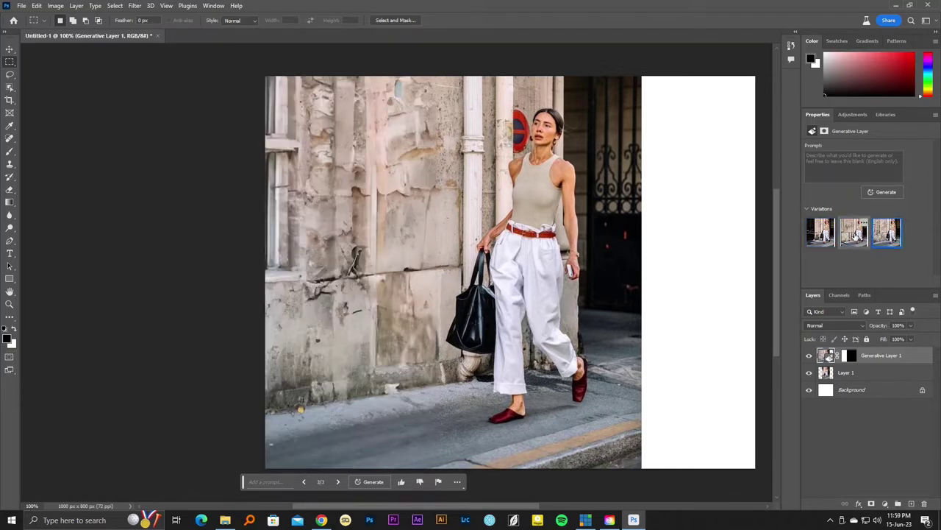
left_click(854, 235)
left_click(880, 237)
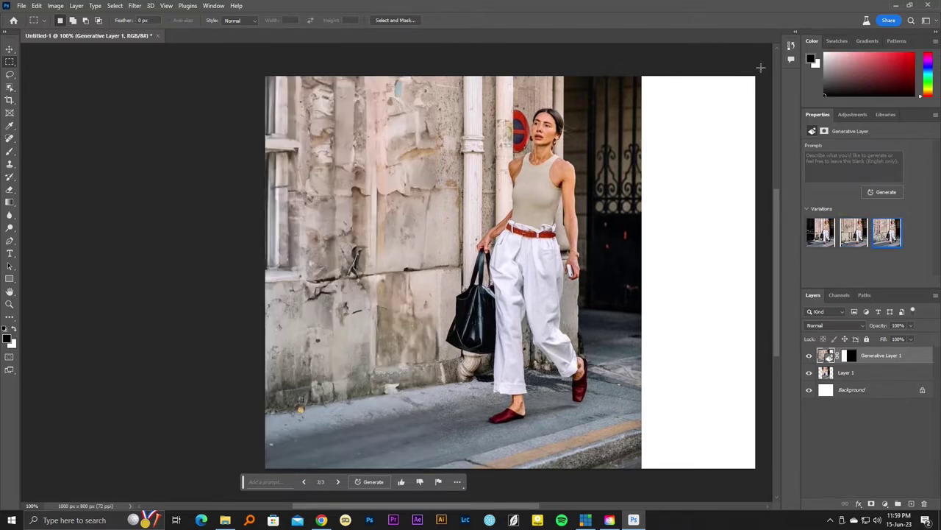
Select the empty right strip and run Generative Fill without a prompt
left_click_drag(759, 69, 617, 476)
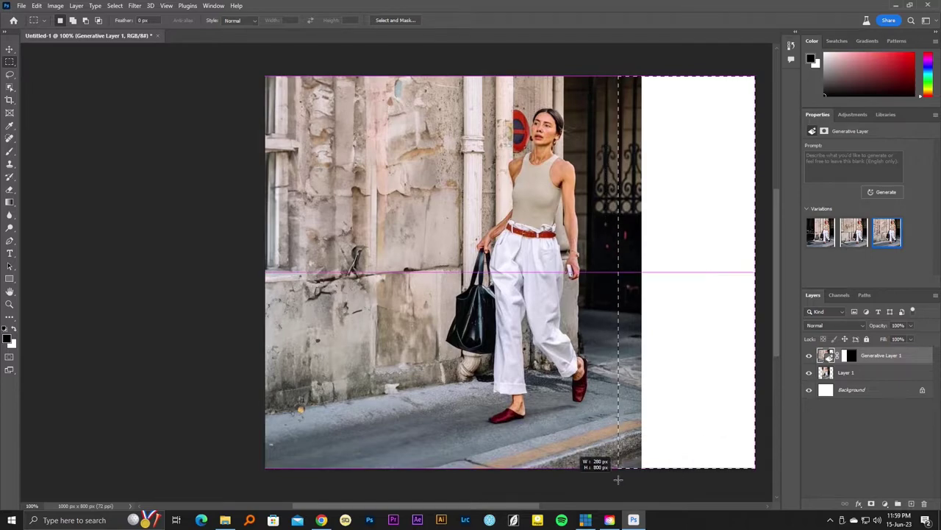
left_click_drag(616, 477, 639, 482)
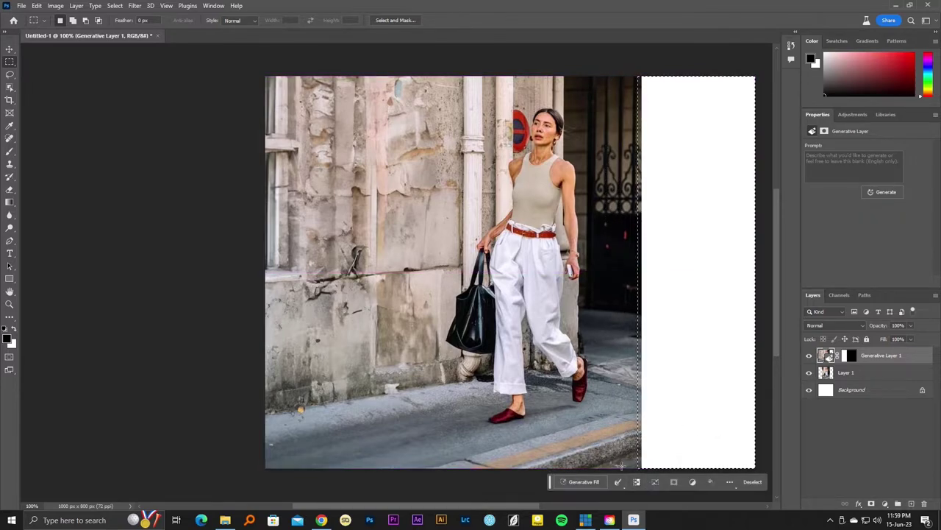
left_click(588, 482)
left_click(702, 482)
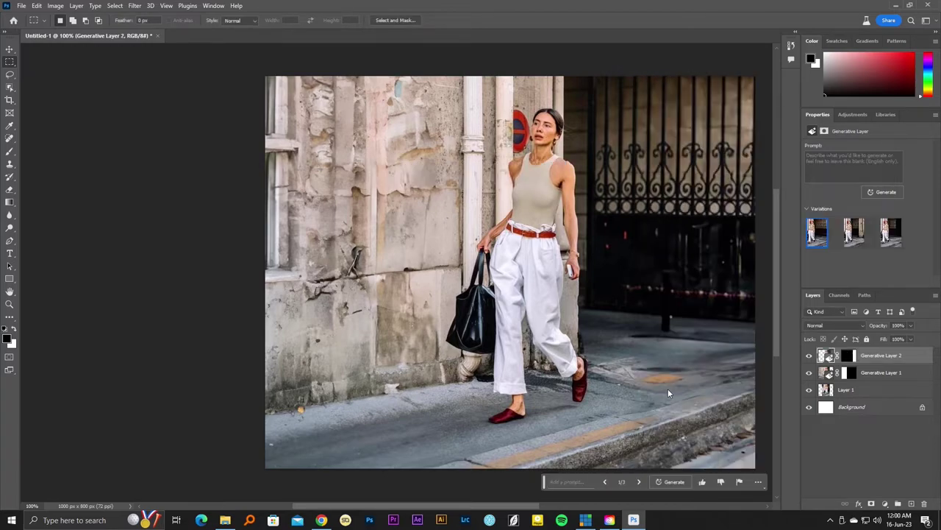
Compare the right-side variations and keep the first, with iron gates and pavement
left_click(863, 235)
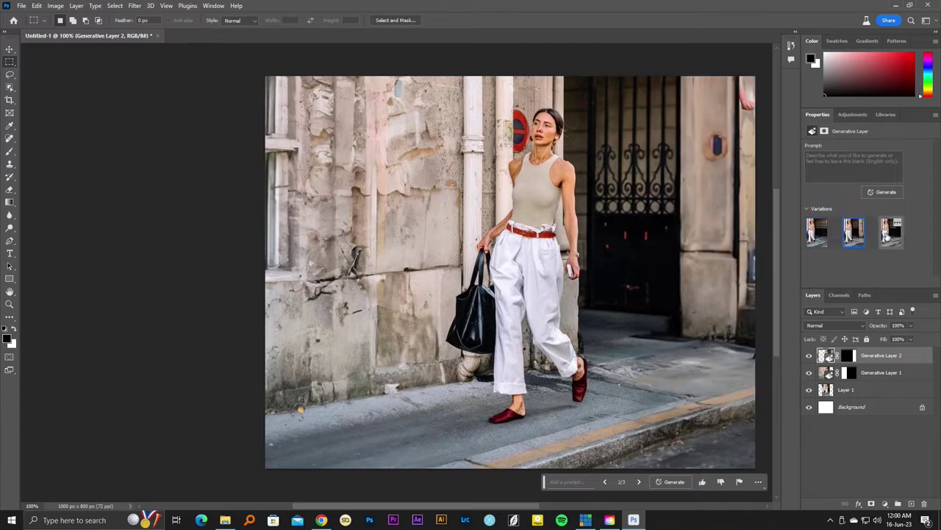
left_click(887, 237)
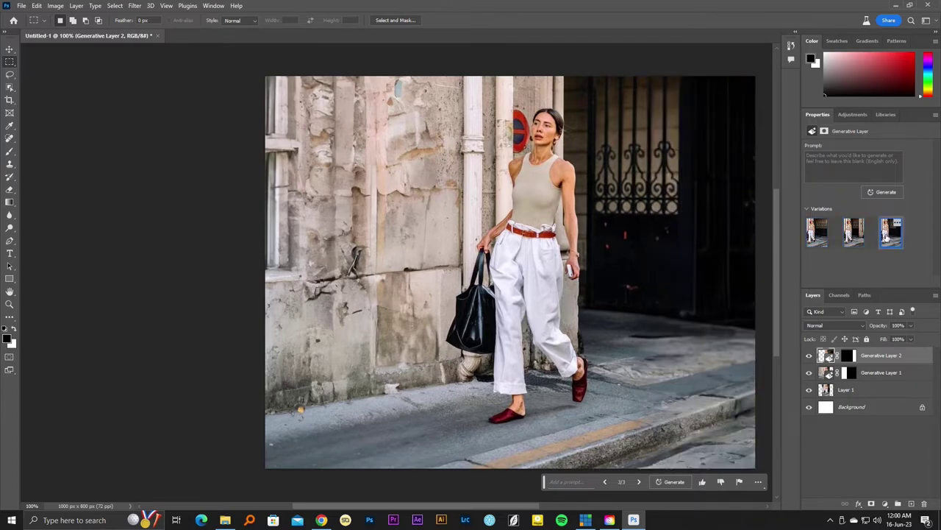
left_click(858, 241)
left_click(819, 237)
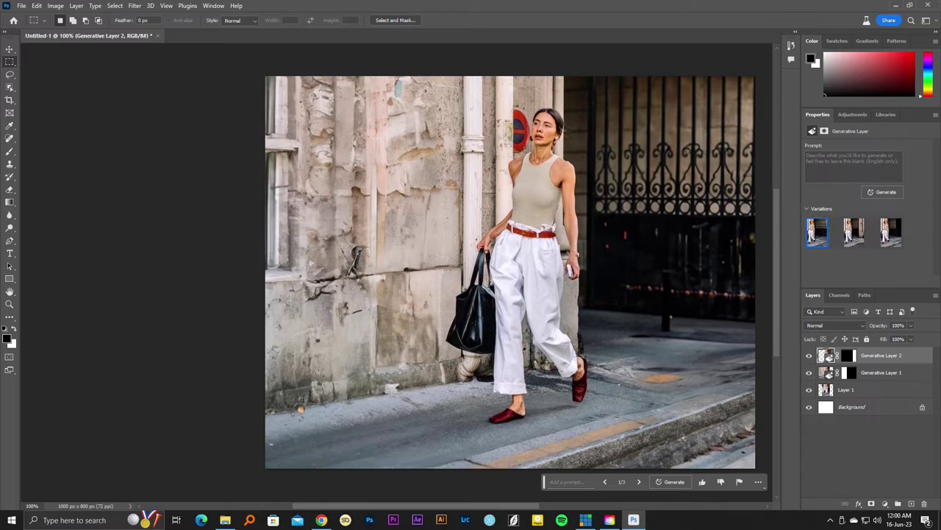
Select a tall area on the pavement and generate a 'Pet' with Generative Fill
left_click_drag(338, 405, 450, 451)
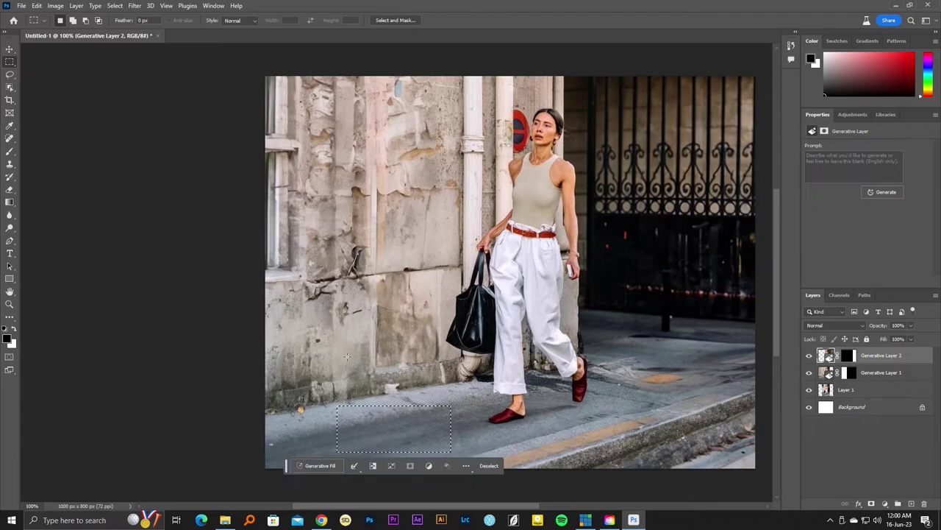
mouse_move(349, 352)
left_mouse_down()
mouse_move(421, 413)
mouse_move(428, 444)
left_mouse_up()
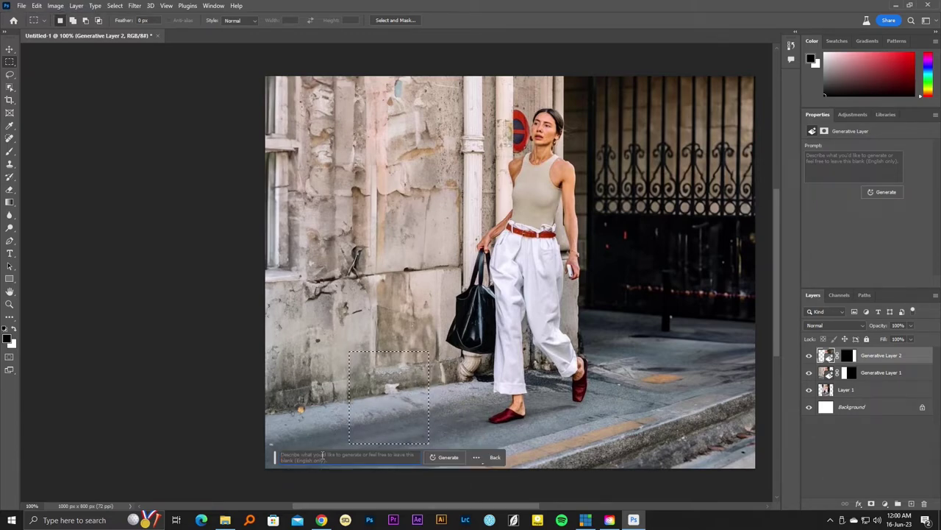
type("Pet")
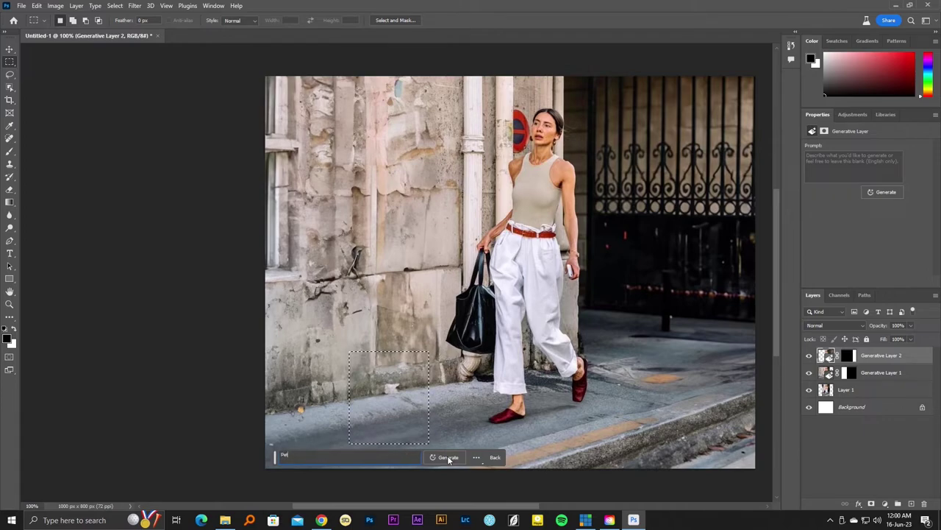
left_click(447, 457)
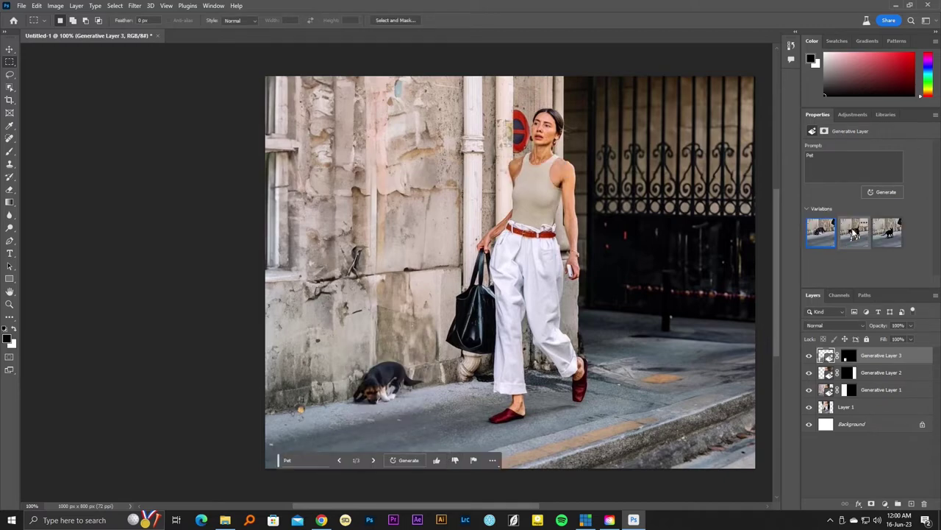
Compare the tabby and black cat variations, then keep the dog variation
left_click(854, 231)
left_click(887, 235)
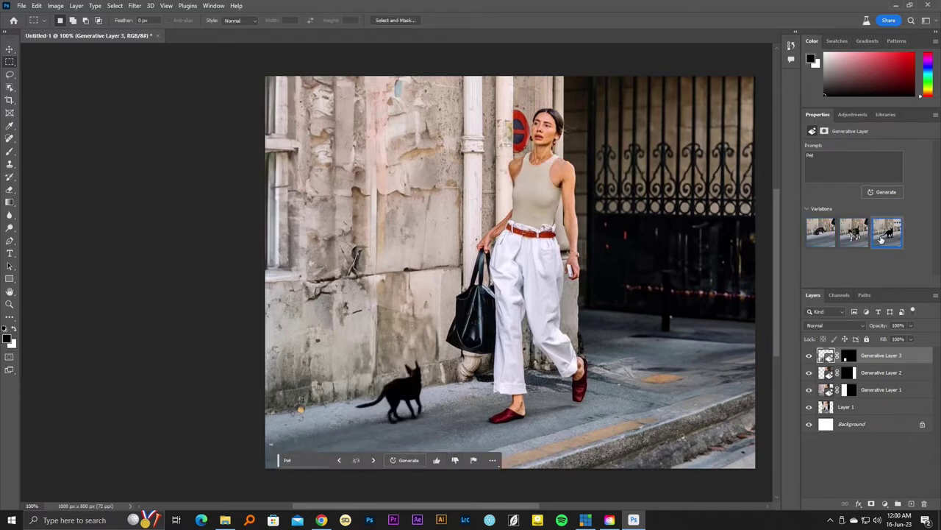
left_click(821, 234)
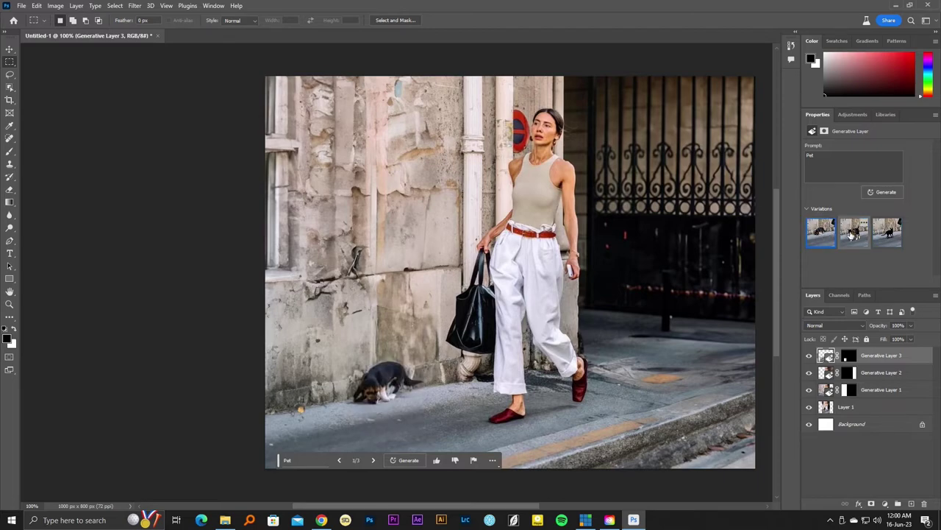
left_click(852, 233)
left_click(887, 234)
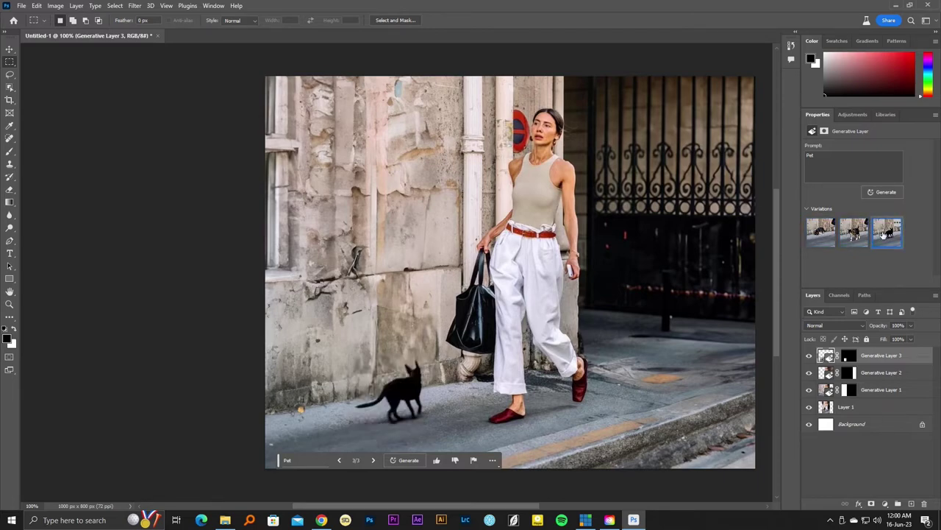
left_click(824, 237)
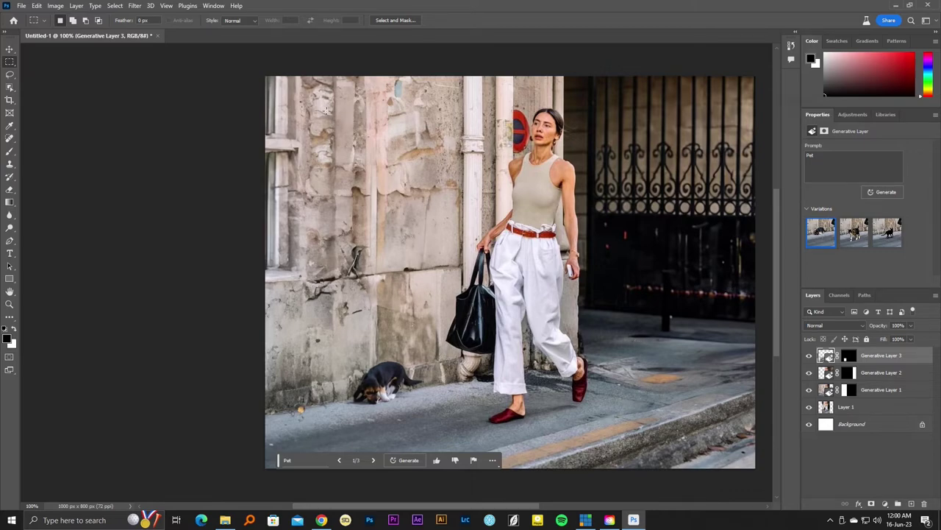
Marquee the wall left of the woman and generate fill with the prompt 'Street Wall'
left_click_drag(323, 105, 433, 267)
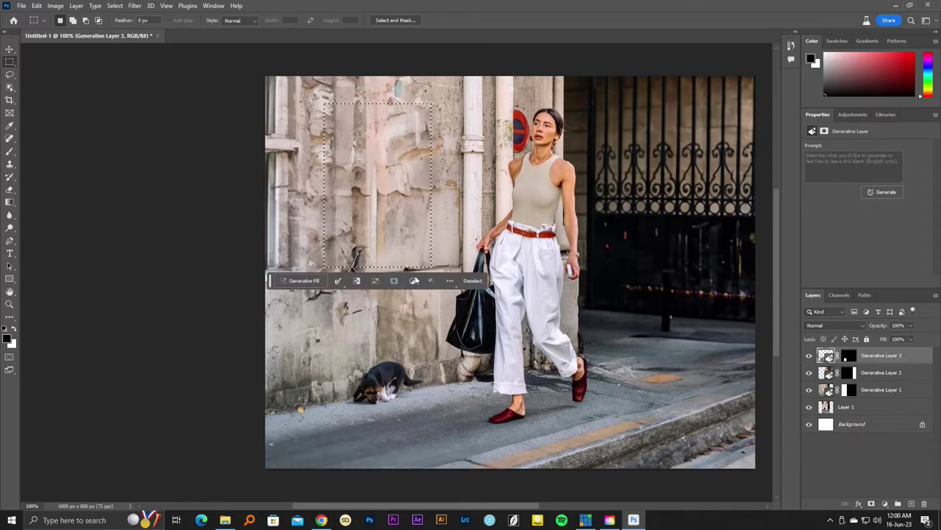
left_click(295, 282)
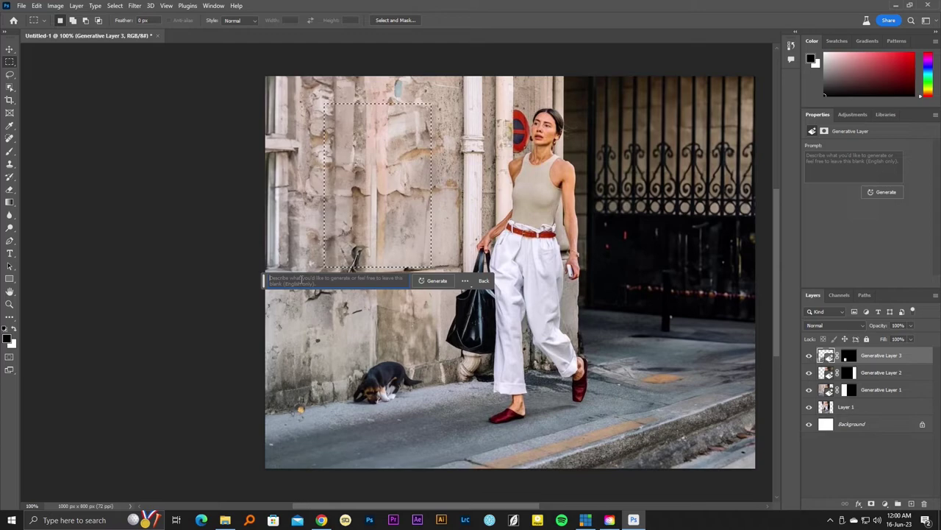
mouse_move(334, 280)
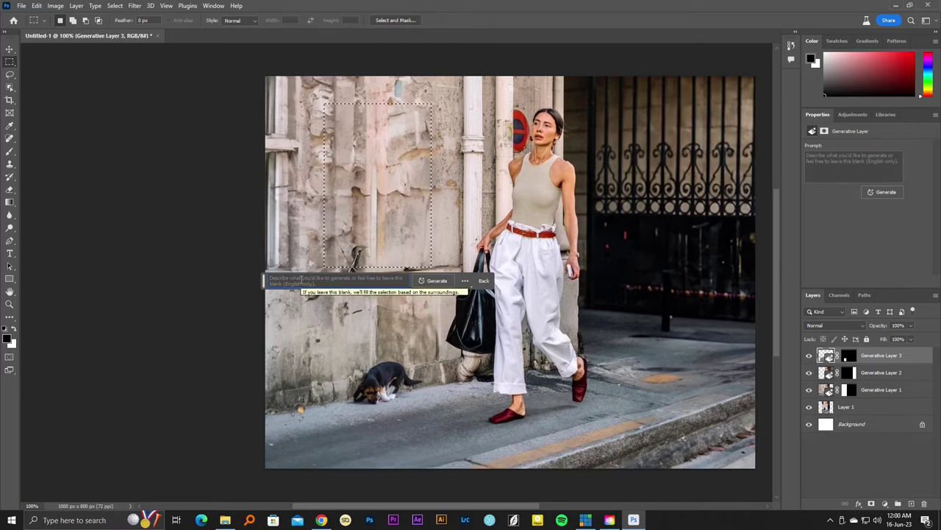
left_click(301, 278)
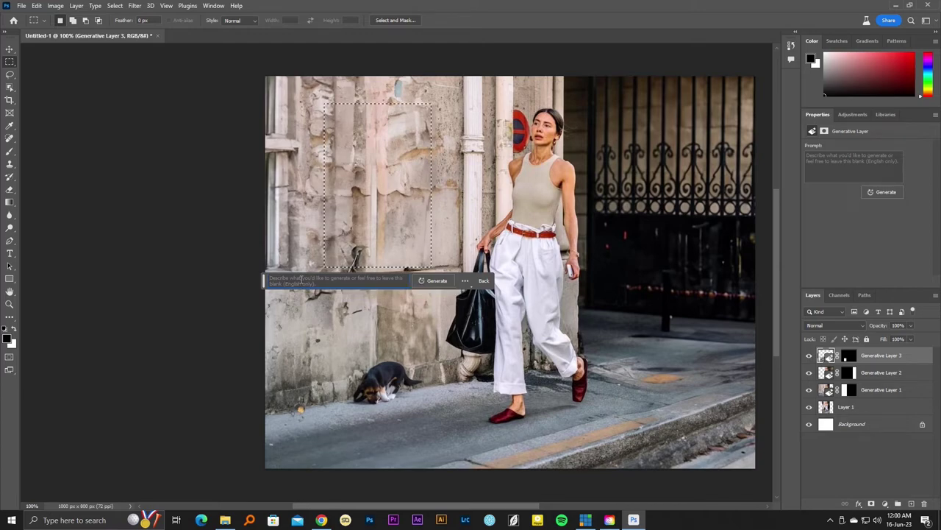
type("s")
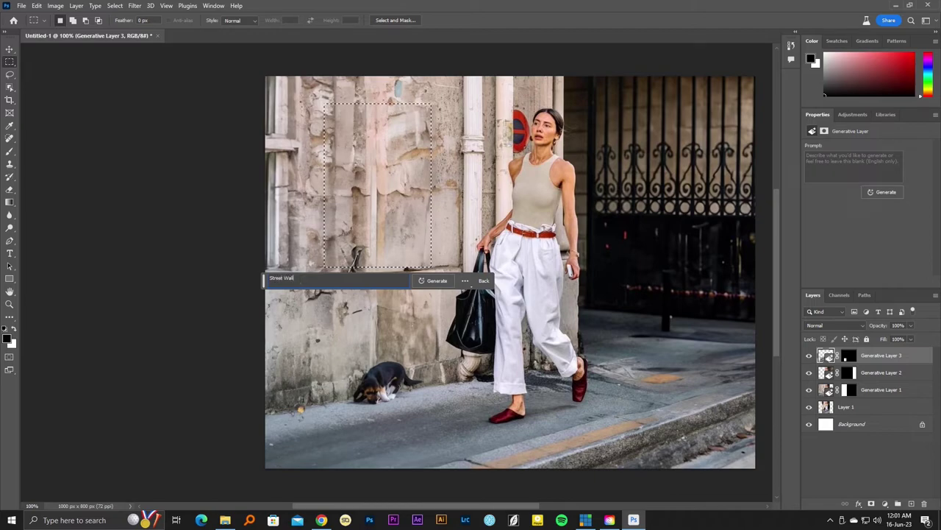
left_click(441, 283)
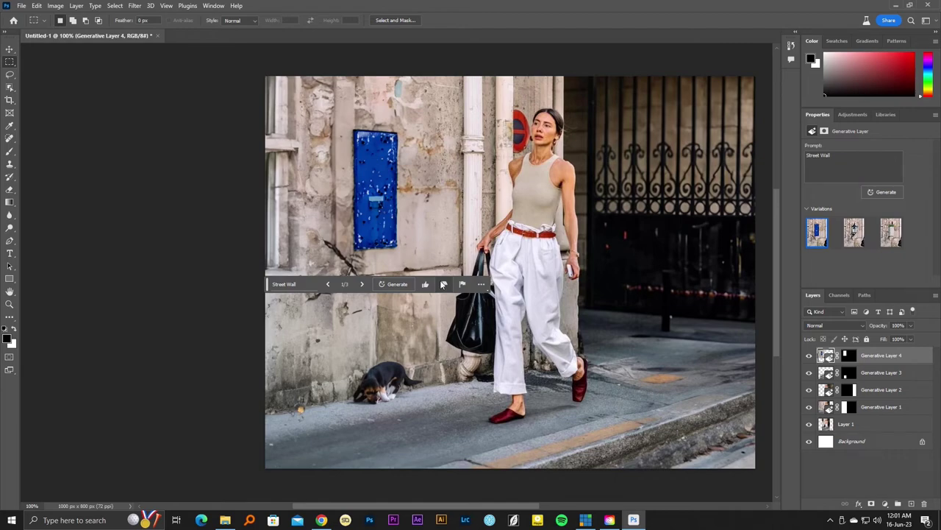
Keep the third Street Wall variation, a planter box, and move the prompt bar off the photo
left_click(854, 233)
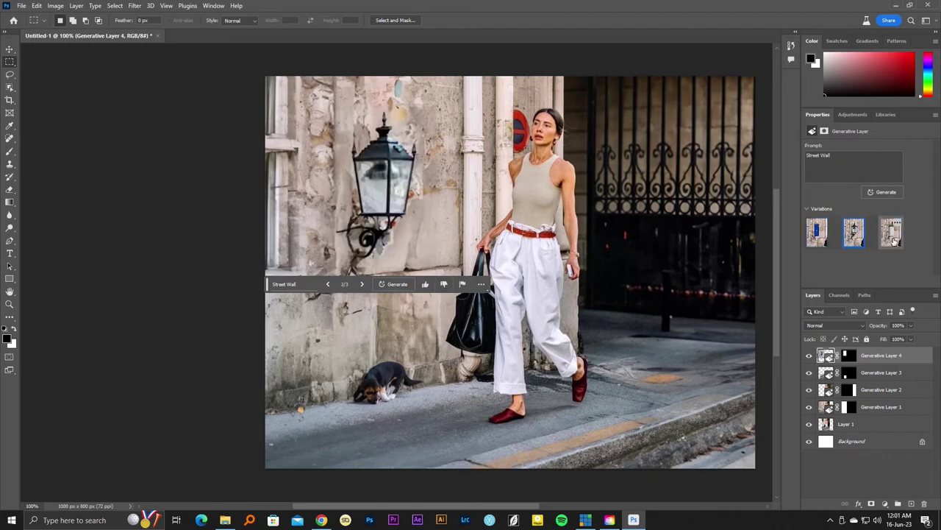
left_click(892, 237)
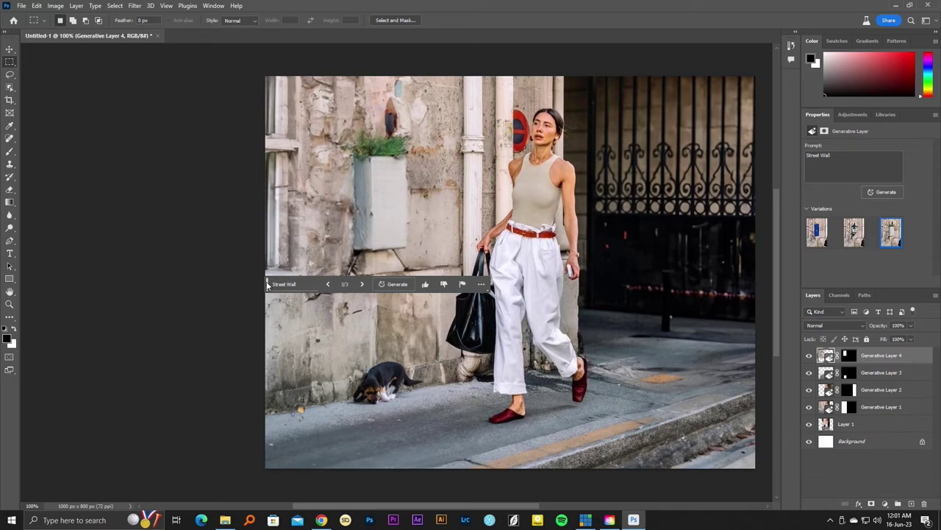
mouse_move(274, 285)
left_mouse_down()
mouse_move(3, 251)
mouse_move(33, 222)
left_mouse_up()
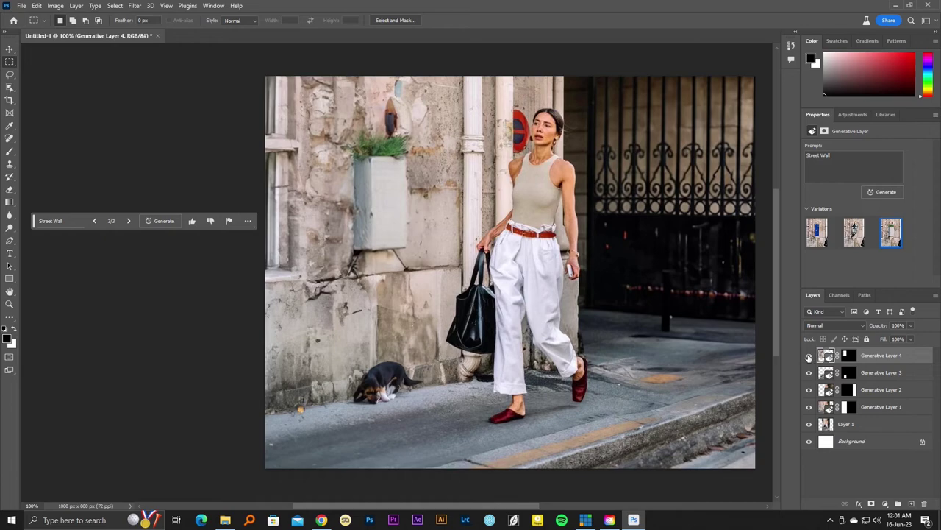
mouse_move(809, 357)
left_mouse_down()
mouse_move(811, 406)
mouse_move(809, 356)
left_mouse_up()
left_click(809, 356)
left_click(809, 373)
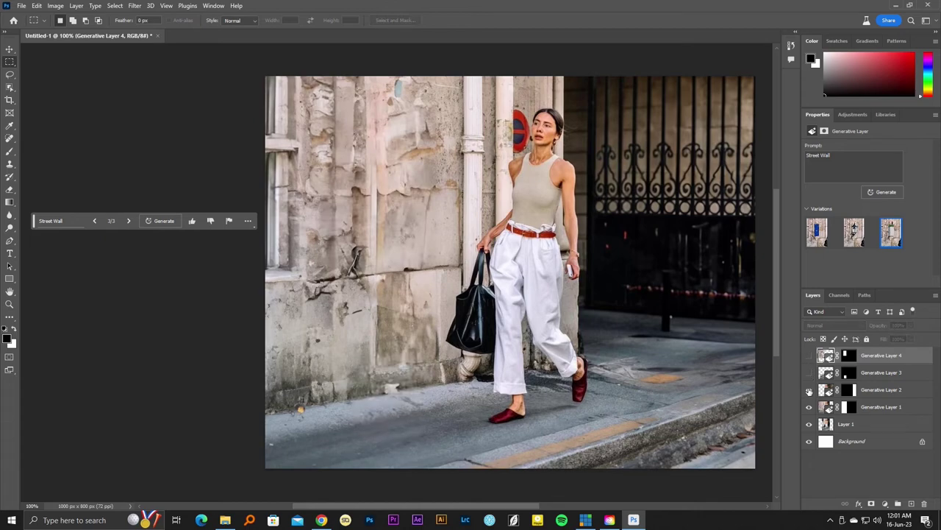
left_click(809, 390)
left_click(809, 406)
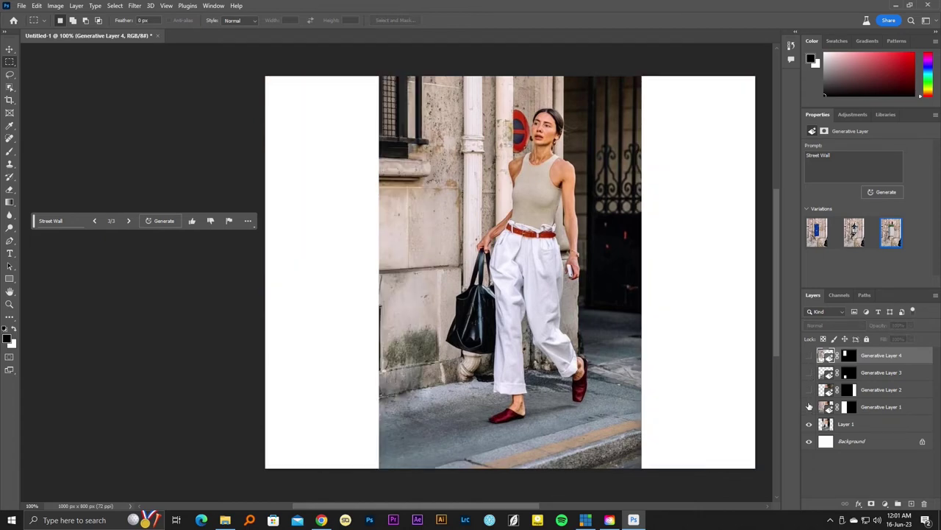
left_click(809, 389)
left_click(809, 373)
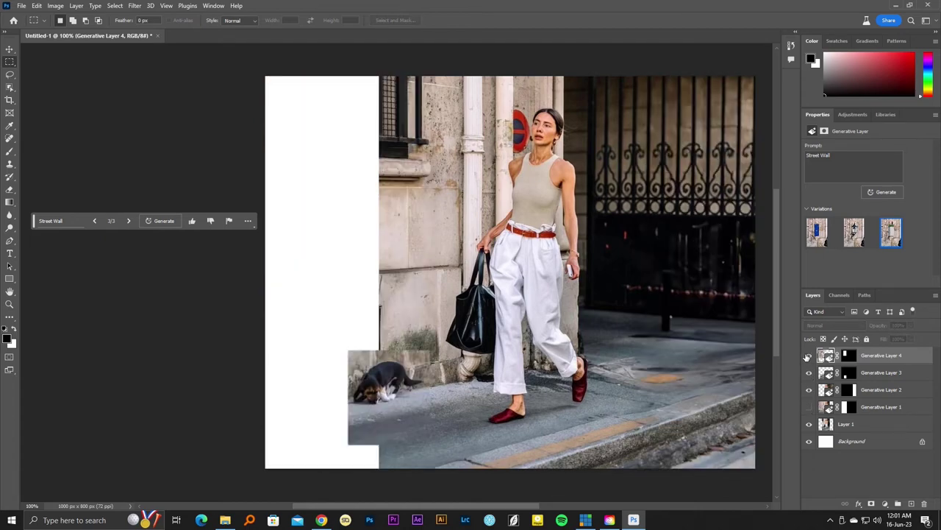
left_click(809, 355)
left_click(809, 407)
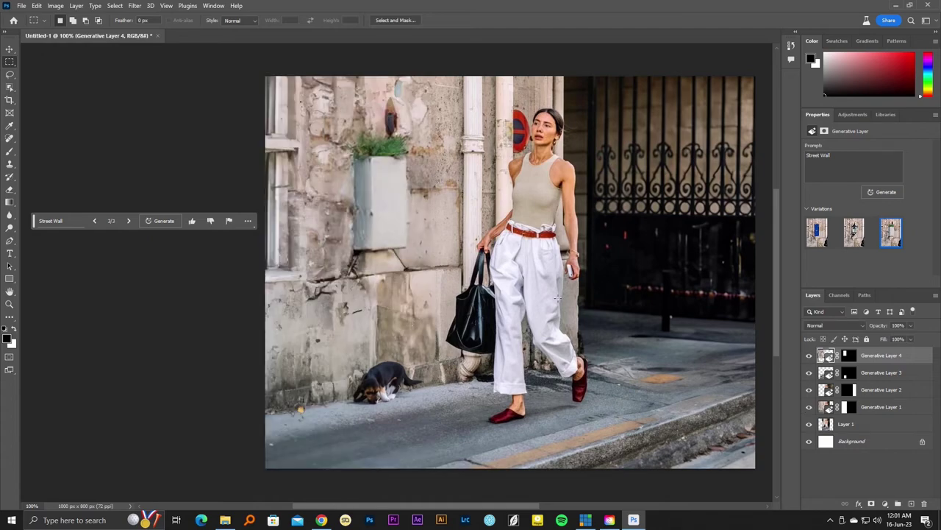
Zoom the canvas to about 94.5% and switch to the Move tool
scroll(564, 300, "up", 1)
scroll(560, 292, "down", 2)
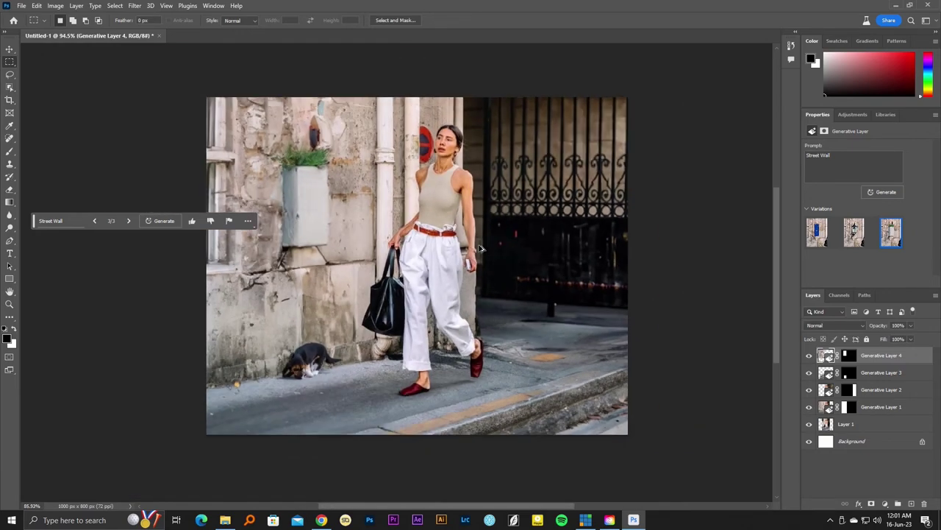
scroll(409, 238, "up", 1)
scroll(409, 236, "down", 1)
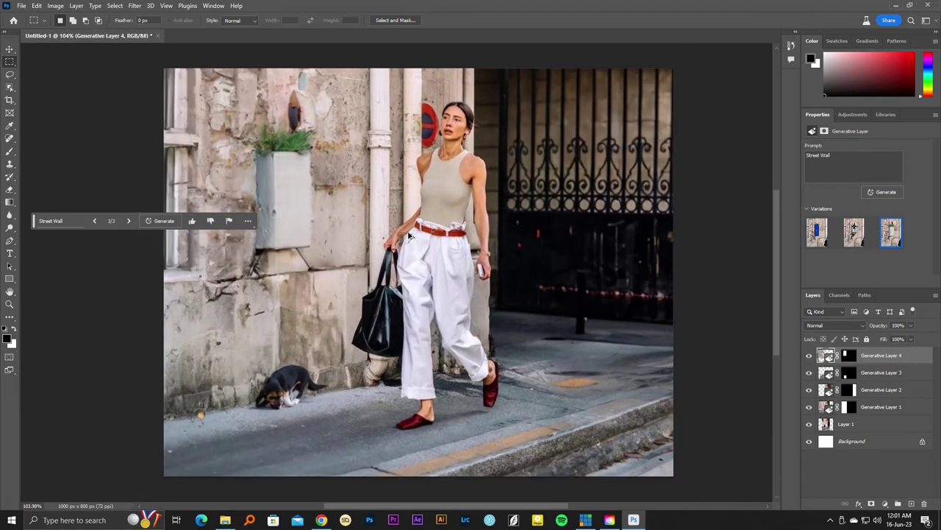
scroll(410, 235, "up", 1)
scroll(410, 235, "down", 2)
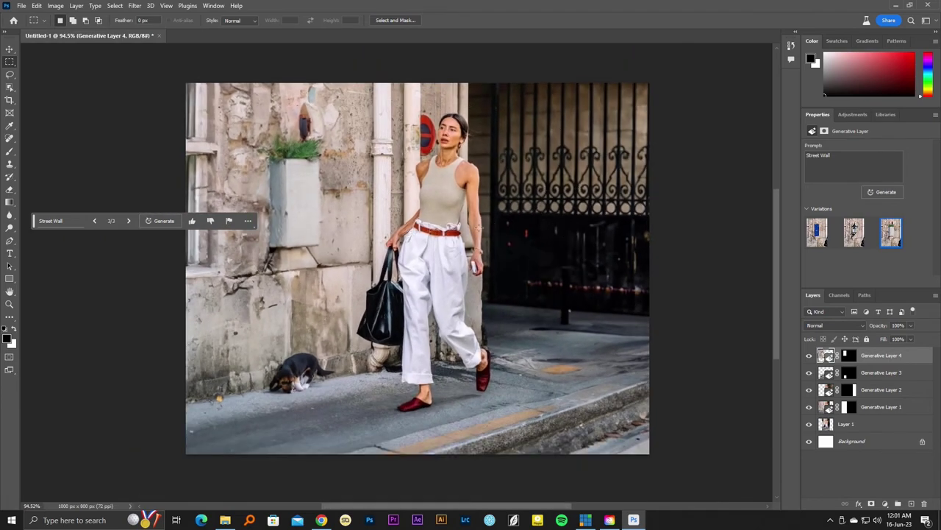
key("v")
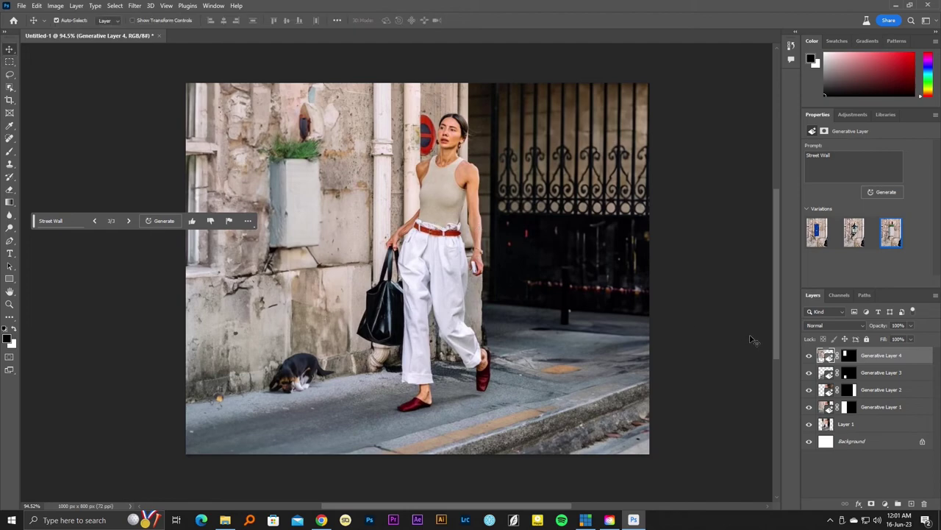
Group Generative Layers 1–4 into Group 1 and toggle its visibility to compare with the original
left_click(885, 407, "shift")
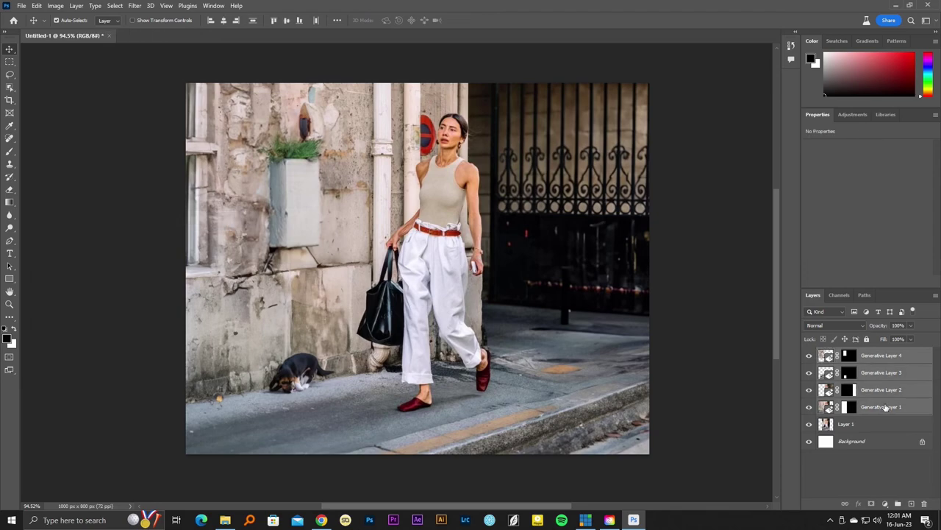
key("ctrl+g")
left_click(809, 353)
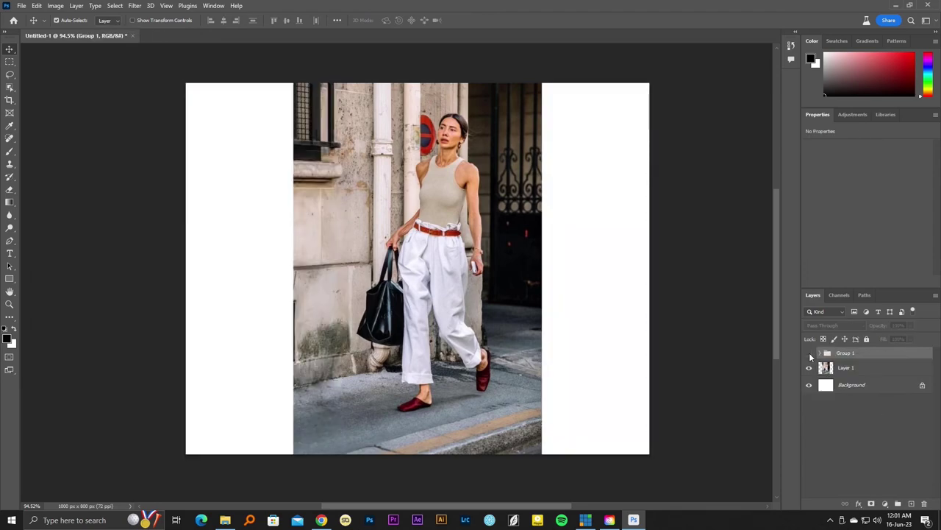
left_click(809, 354)
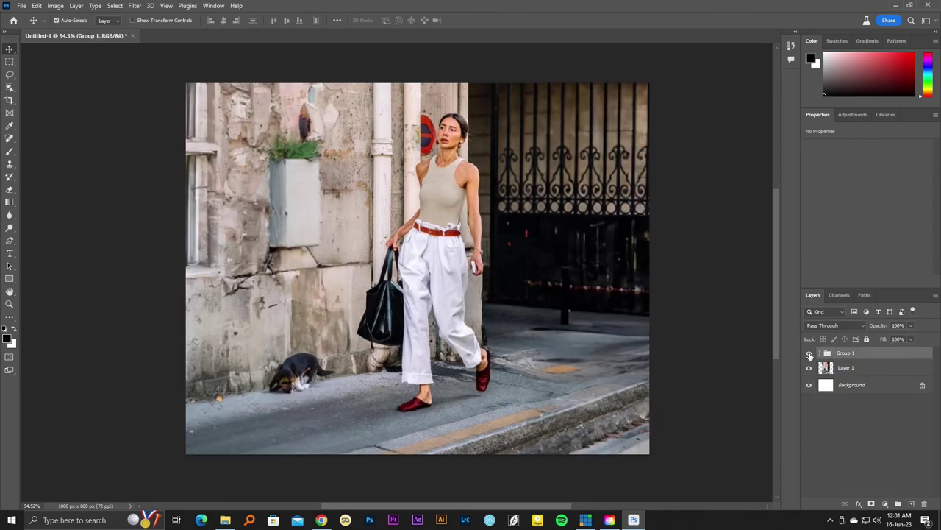
left_click(809, 354)
left_click(809, 354)
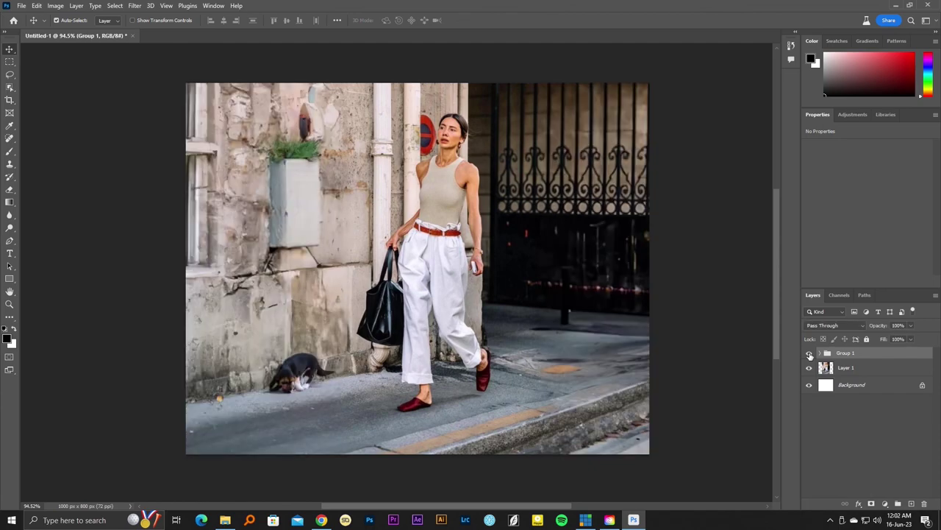